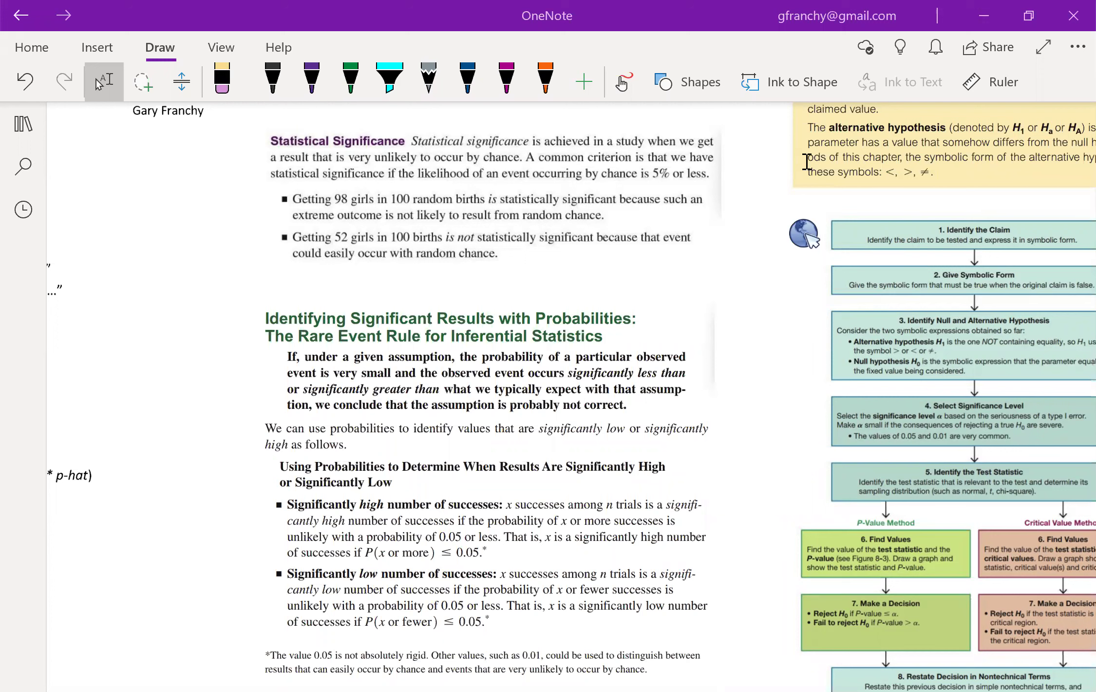
Highlight the Statistical Significance definition and its two 'girls in 100 births' bullets in cyan
left_click(390, 78)
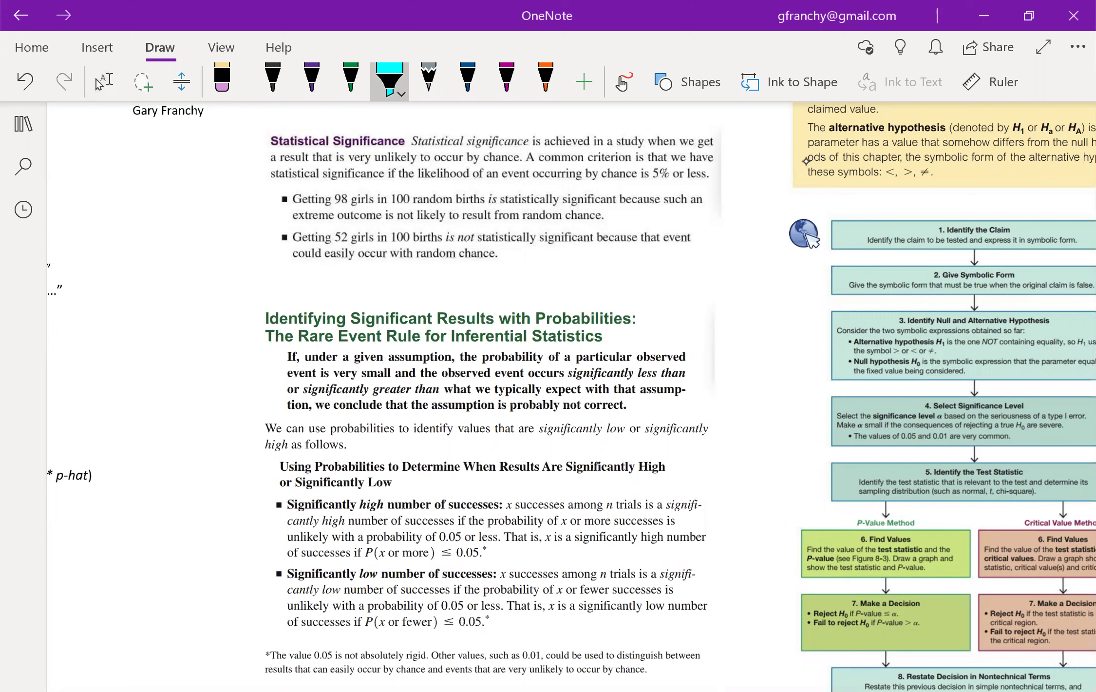
mouse_move(268, 142)
left_mouse_down()
mouse_move(672, 173)
mouse_move(295, 205)
mouse_move(533, 234)
mouse_move(617, 258)
left_mouse_up()
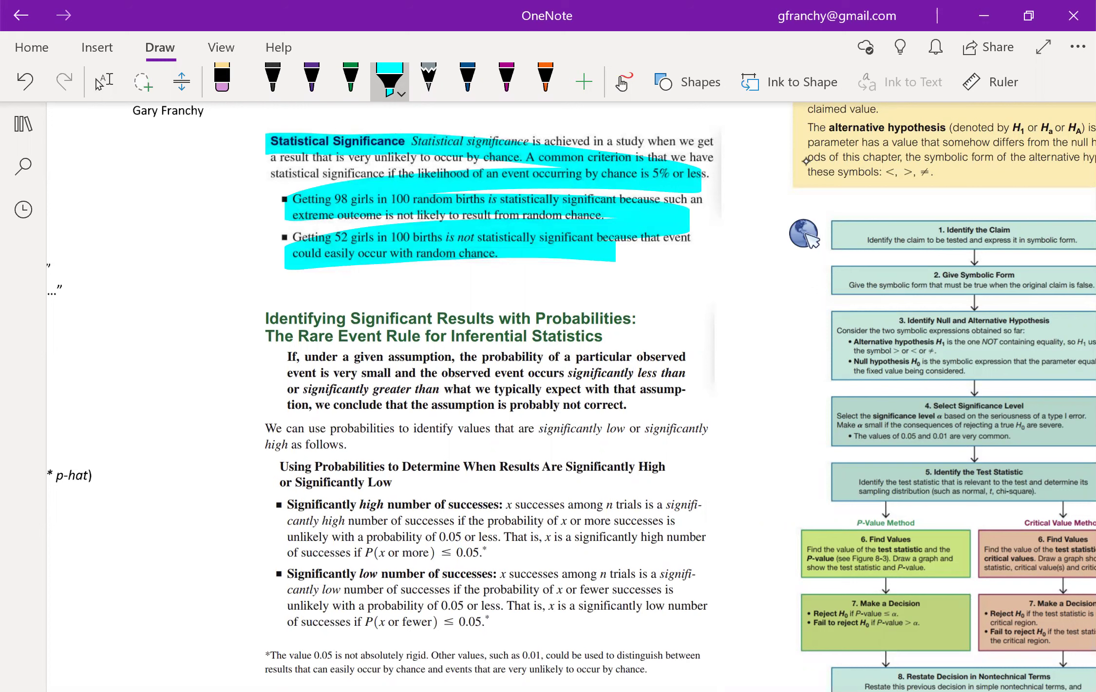
mouse_move(441, 130)
left_mouse_down()
mouse_move(557, 132)
mouse_move(412, 155)
mouse_move(388, 171)
mouse_move(658, 146)
left_mouse_up()
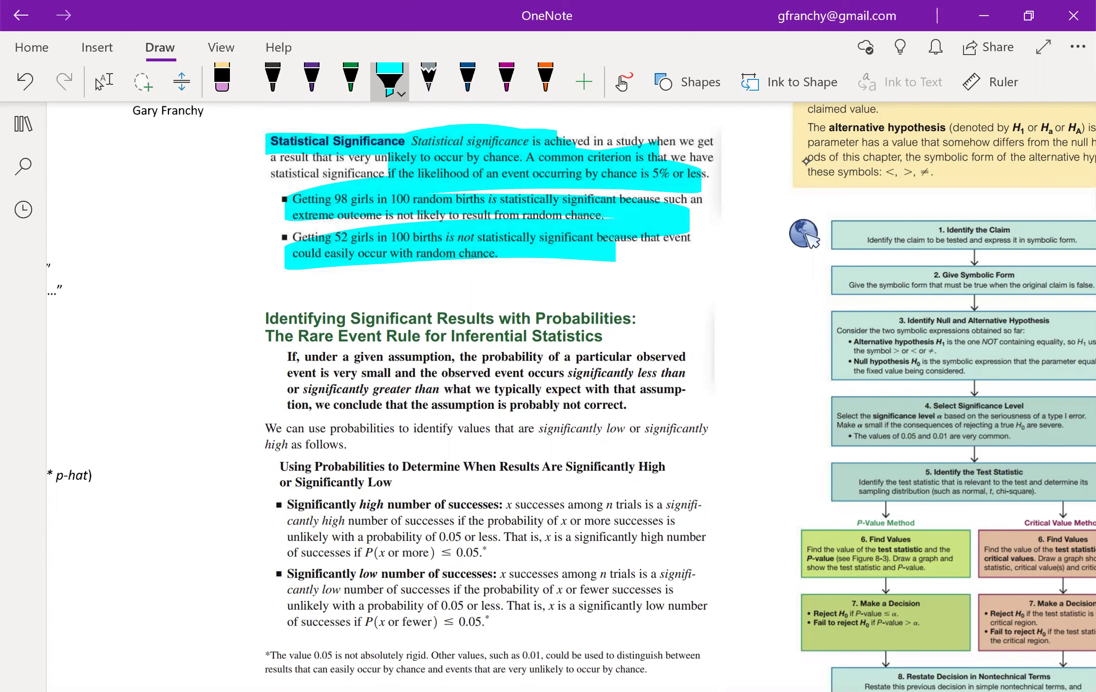
mouse_move(662, 156)
left_mouse_down()
mouse_move(714, 137)
mouse_move(532, 127)
left_mouse_up()
Loop orange ink around the phrase 'by chance is 5% or less'
left_click(545, 78)
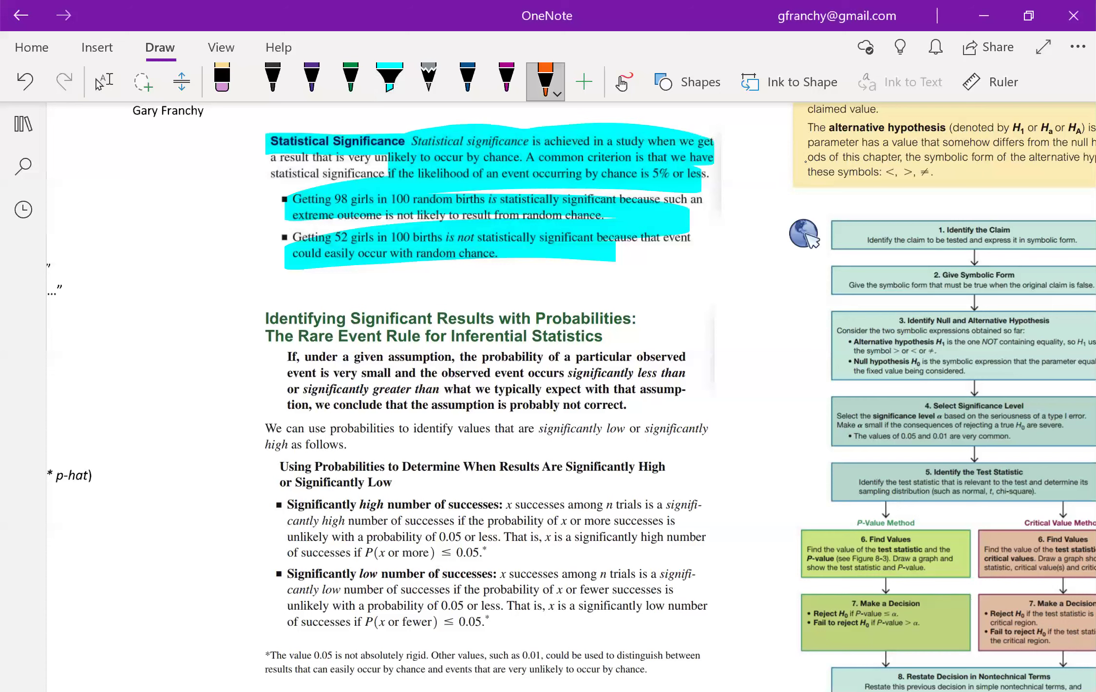
mouse_move(604, 183)
left_mouse_down()
mouse_move(700, 166)
mouse_move(715, 184)
left_mouse_up()
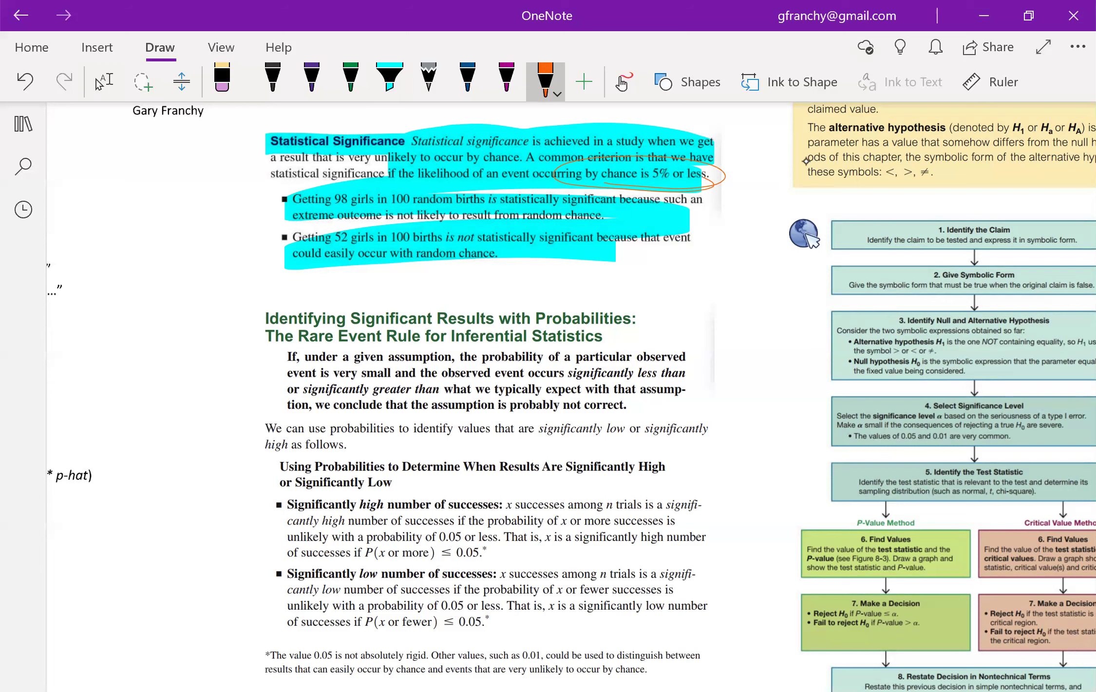
Return to text selection and scroll to the 0.05-cutoff footnote and the PART 1 heading
left_click(104, 80)
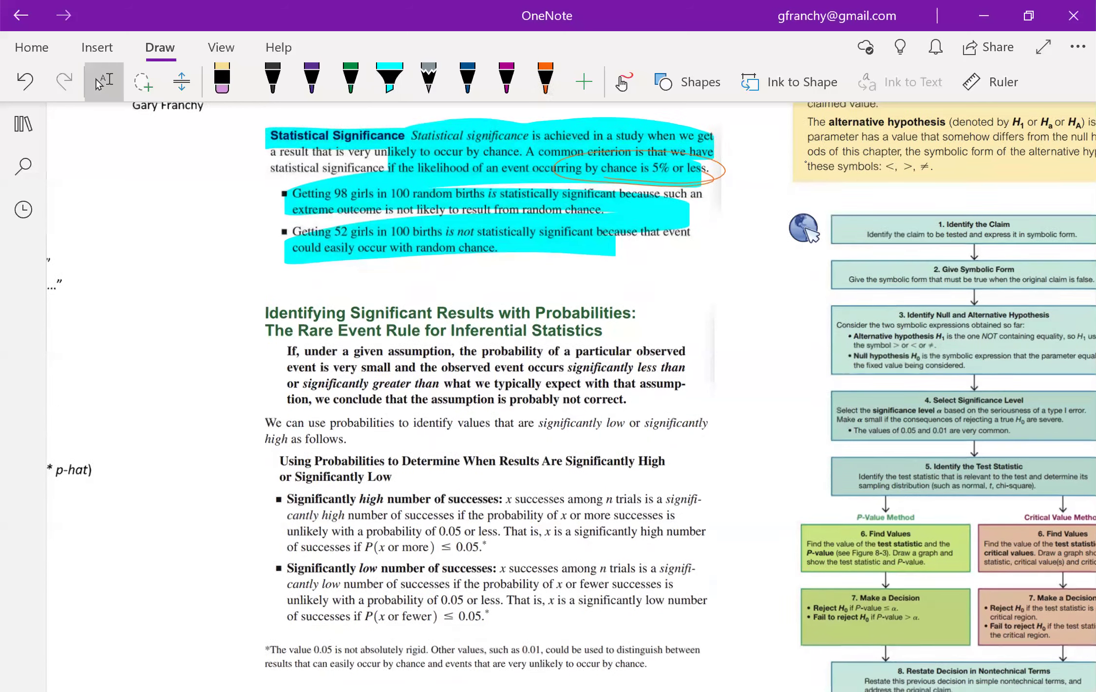
scroll(99, 83, "down", 3)
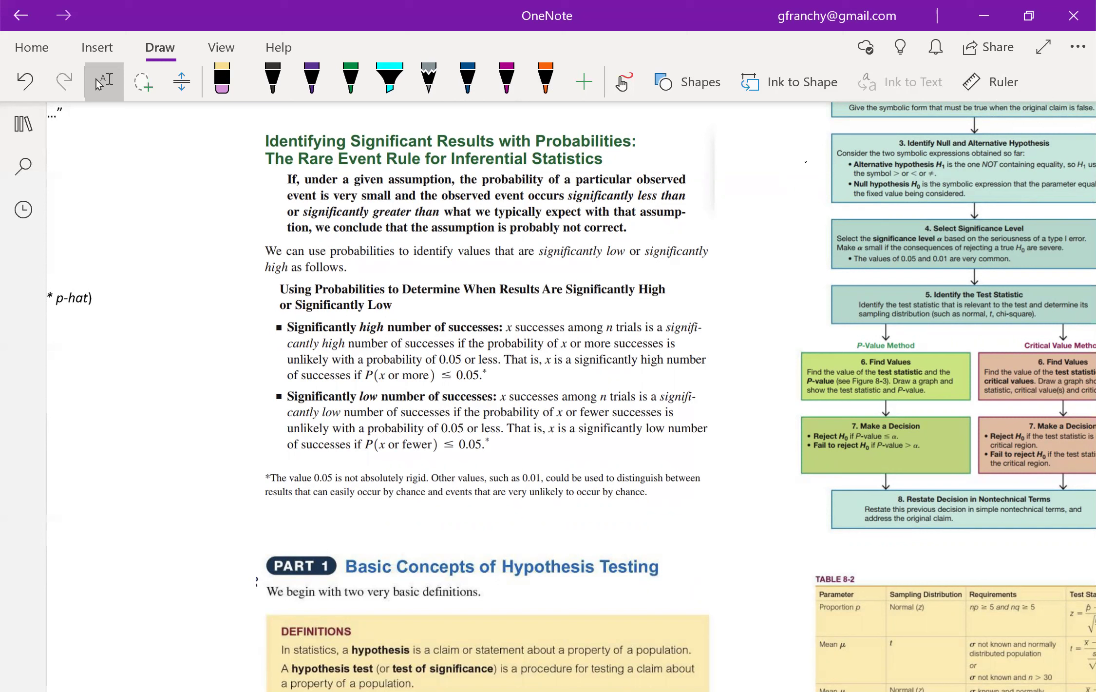
scroll(570, 395, "down", 3)
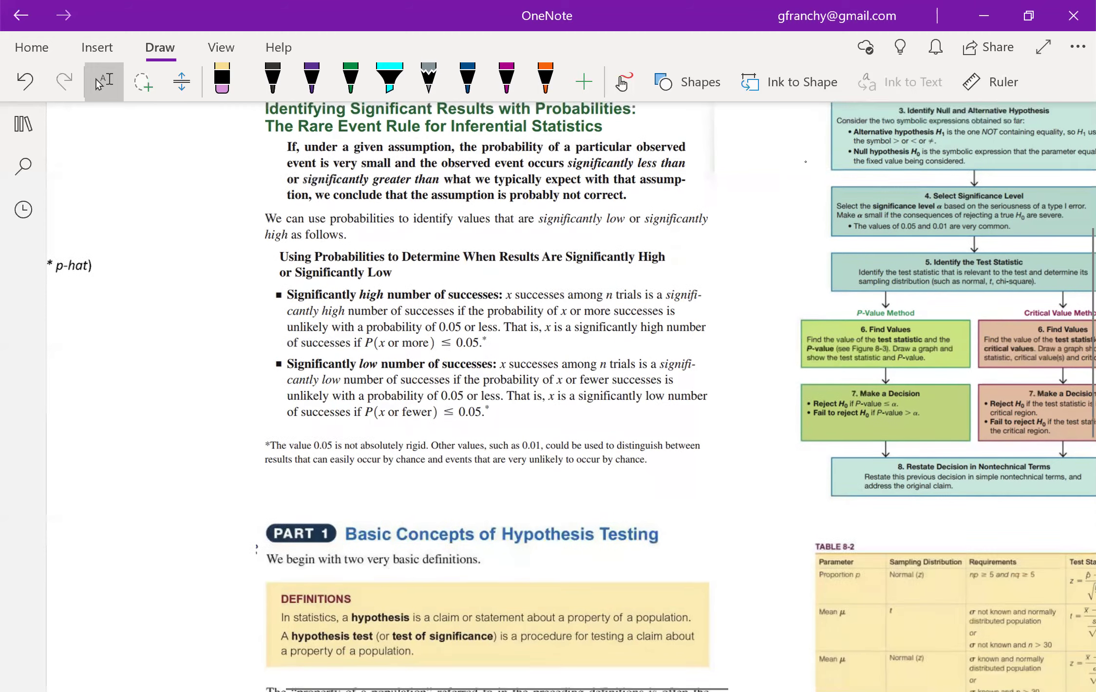
scroll(570, 395, "up", 5)
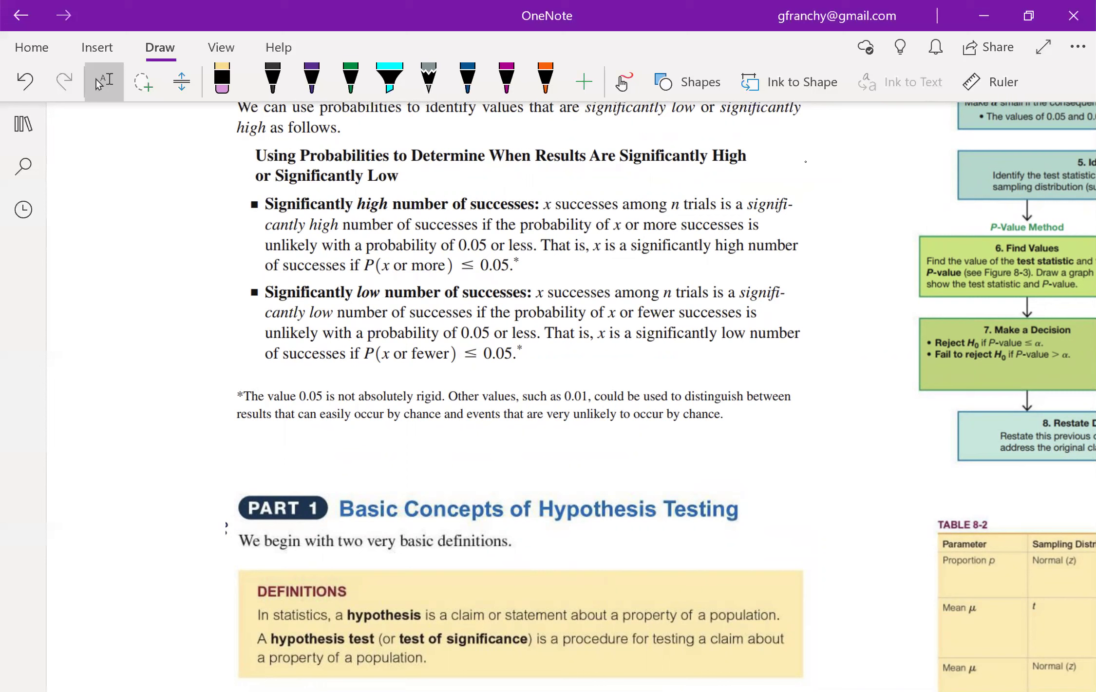
Highlight 'Other values, such as 0.01,' in the 0.05-cutoff footnote in cyan
left_click(390, 80)
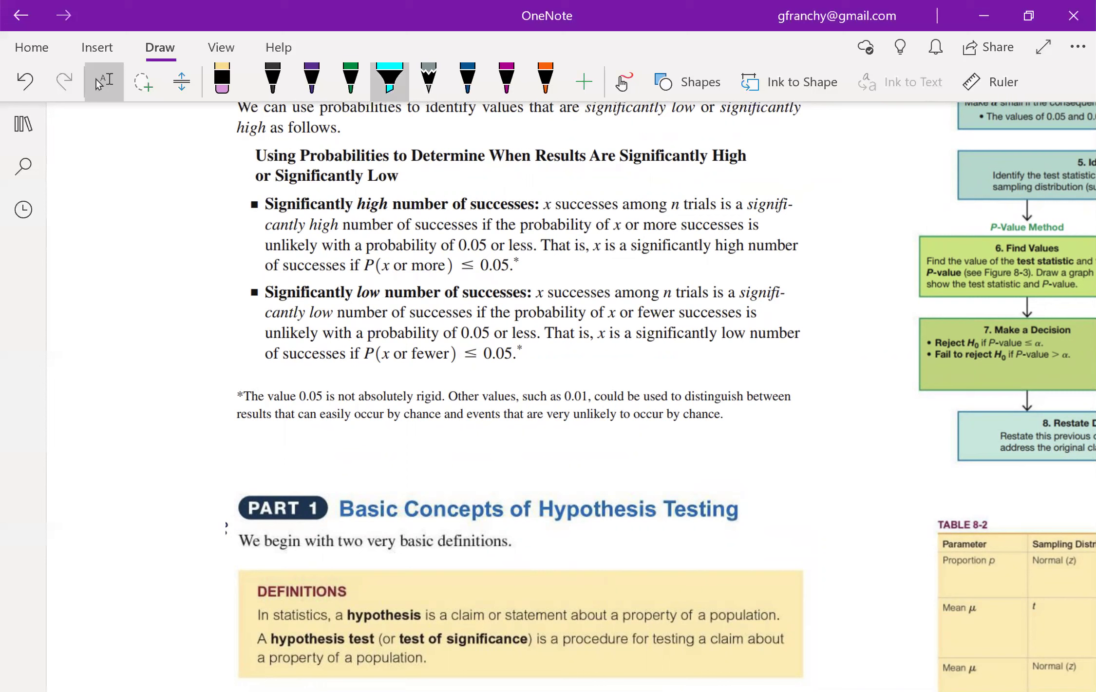
left_click_drag(447, 395, 613, 396)
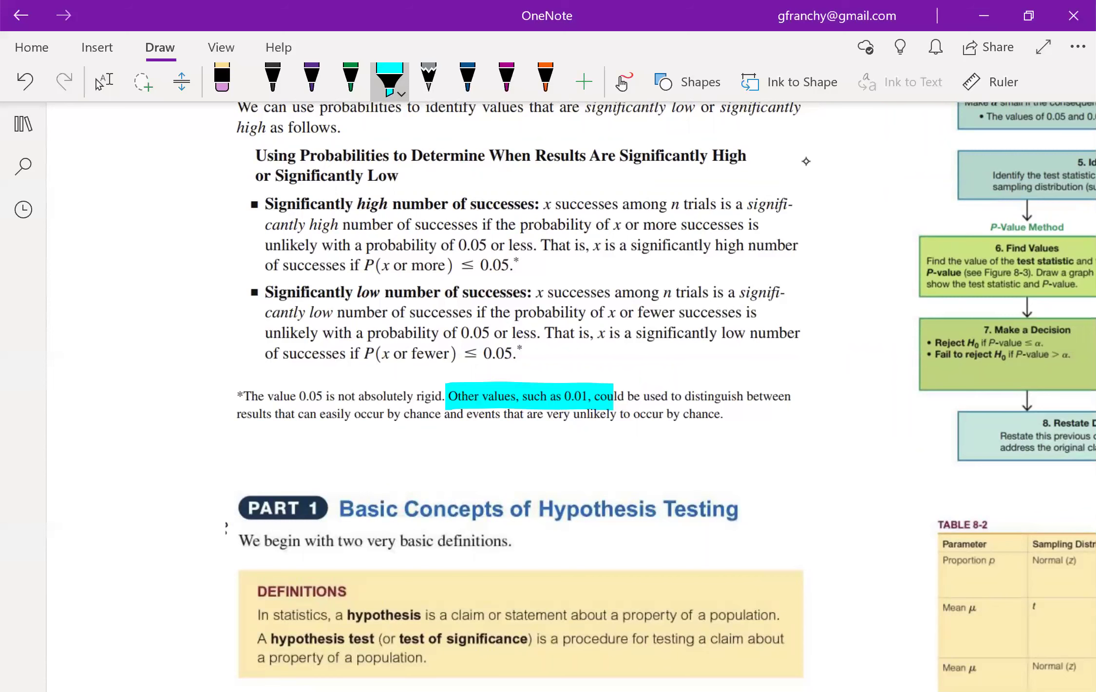
Highlight the PART 1 hypotheses μ < 98.6°F, p > 0.5 and σ = 15 in cyan
left_click(102, 82)
scroll(100, 84, "down", 6)
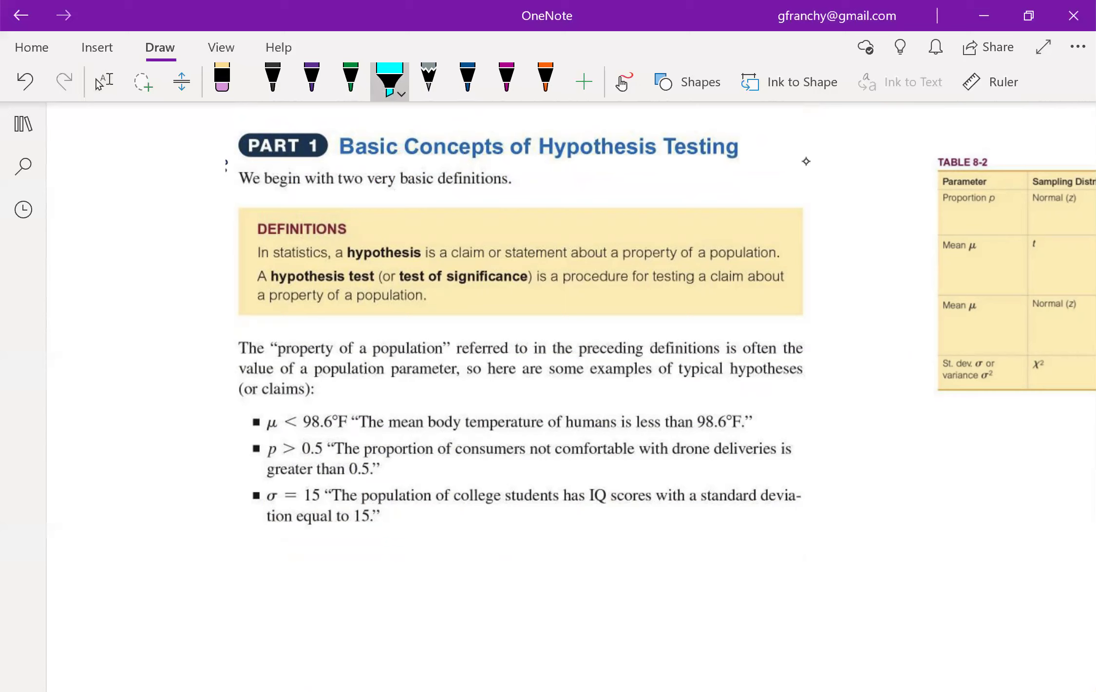
left_click_drag(265, 424, 351, 423)
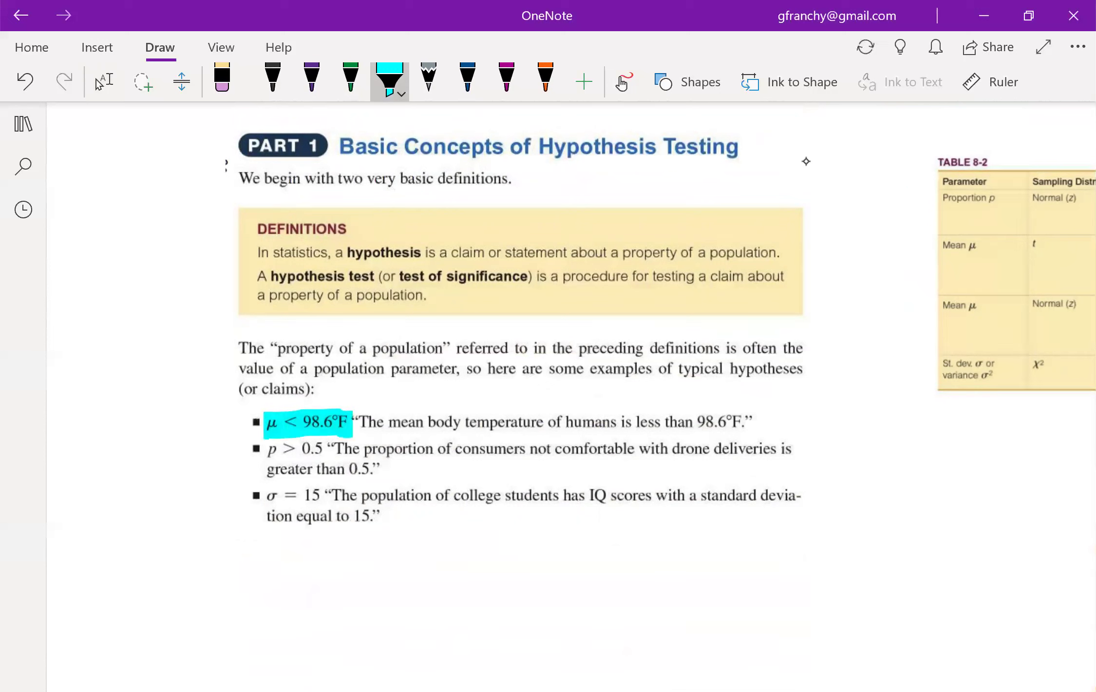
left_click_drag(263, 450, 337, 450)
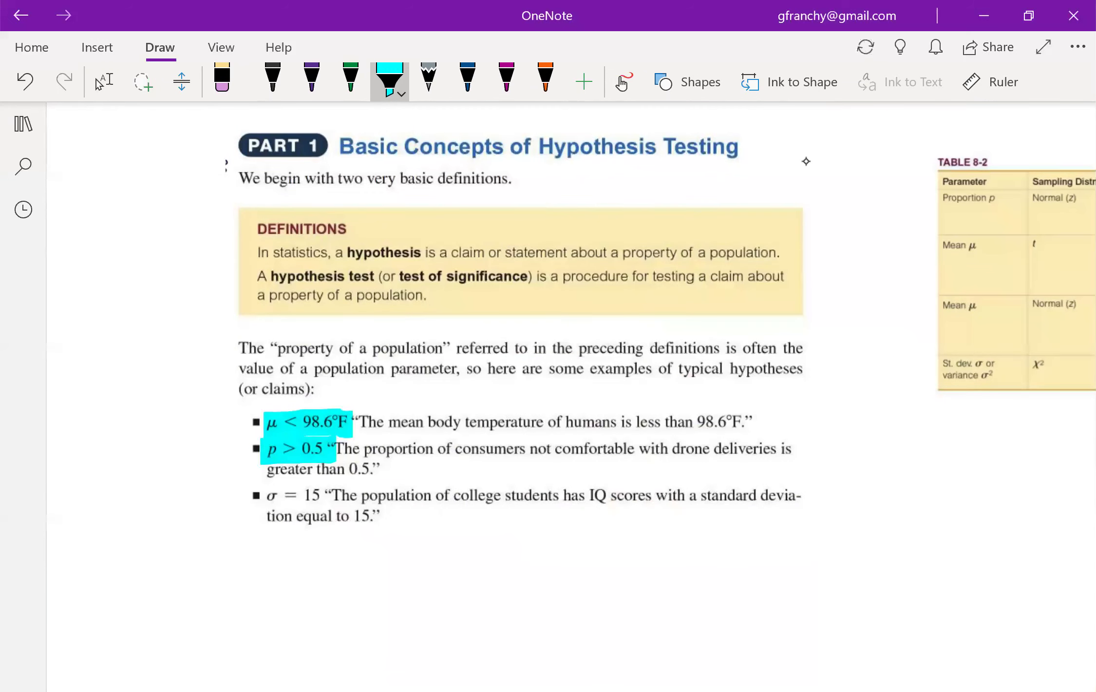
left_click_drag(258, 497, 335, 496)
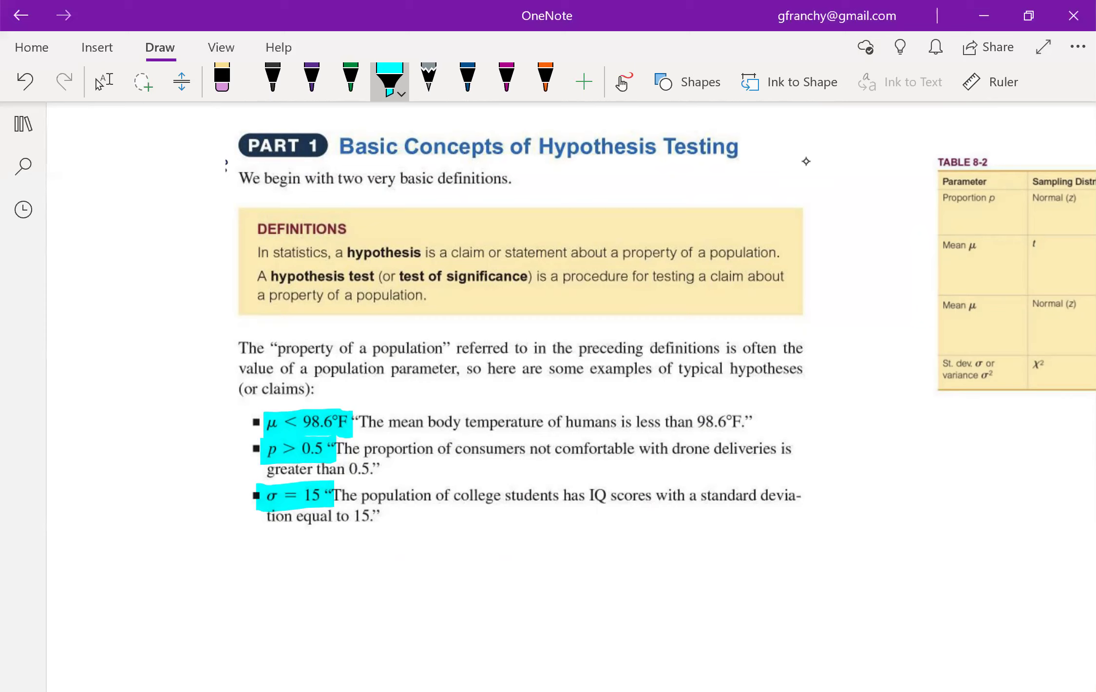
Highlight 'If, under a given assumption,' at the start of the Rare Event Rule in cyan
scroll(807, 161, "up", 15)
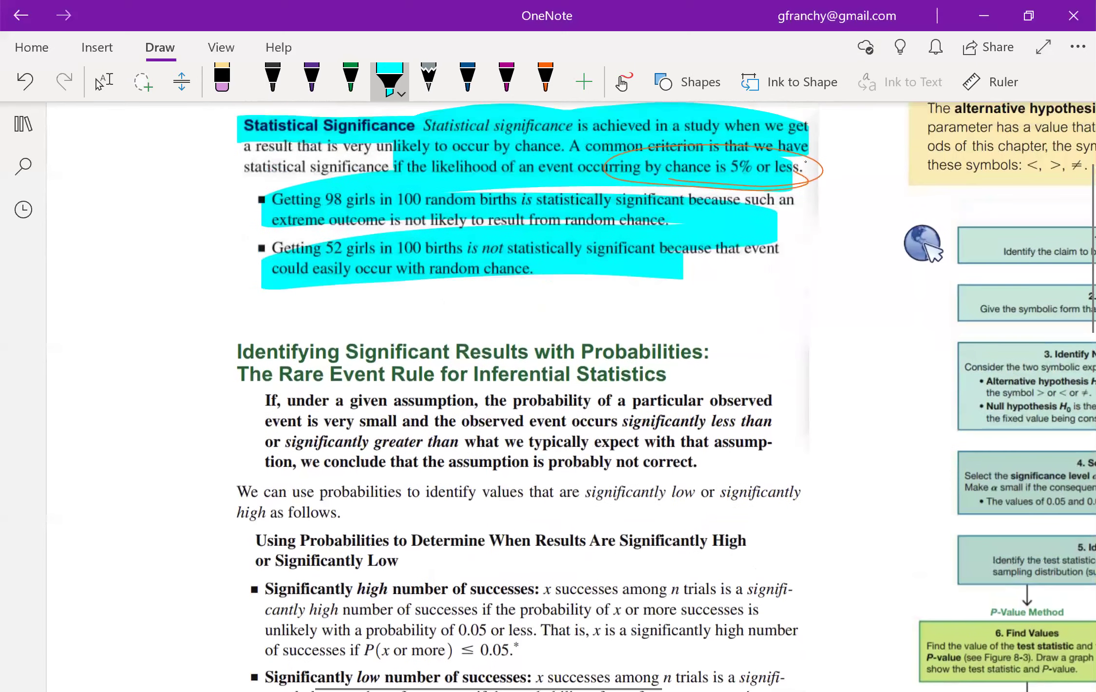
left_click(103, 81)
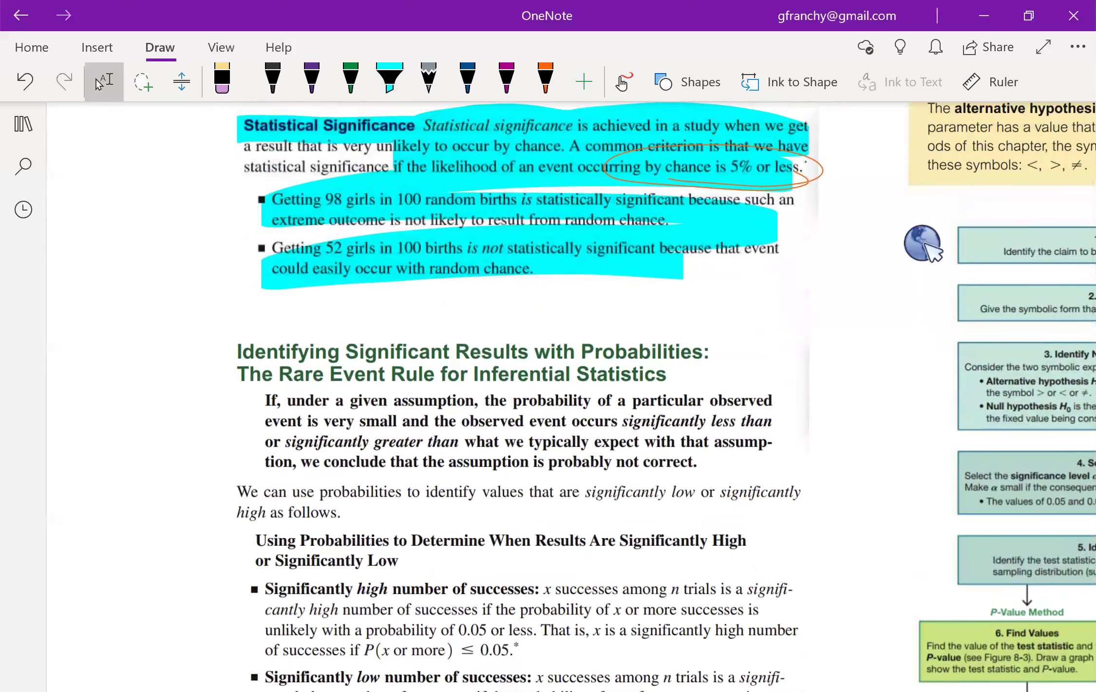
left_click(390, 78)
left_click_drag(267, 401, 483, 399)
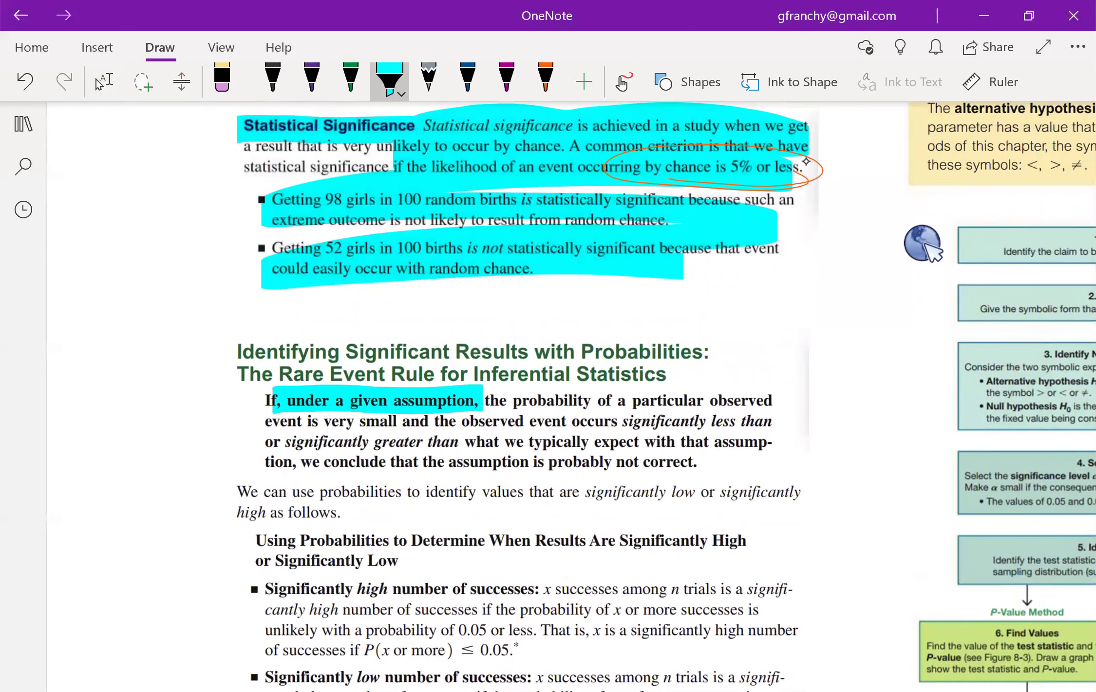
left_click(104, 82)
Scroll across the page to view the notes, textbook excerpts and flowchart together
scroll(806, 161, "down", 12)
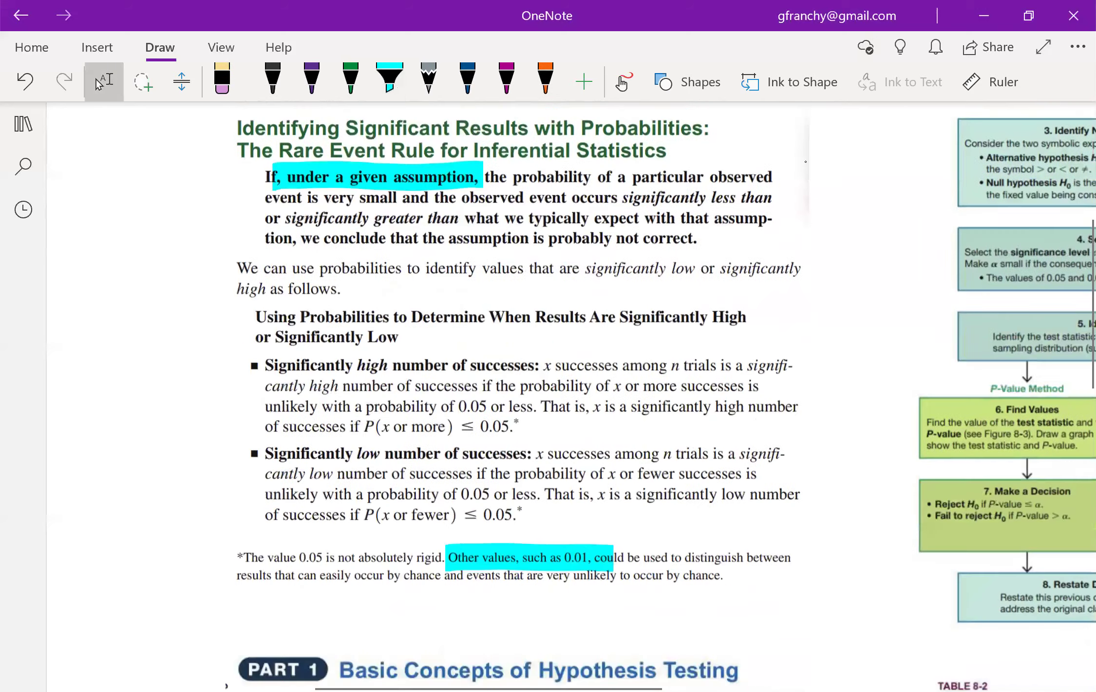
scroll(806, 161, "down", 3)
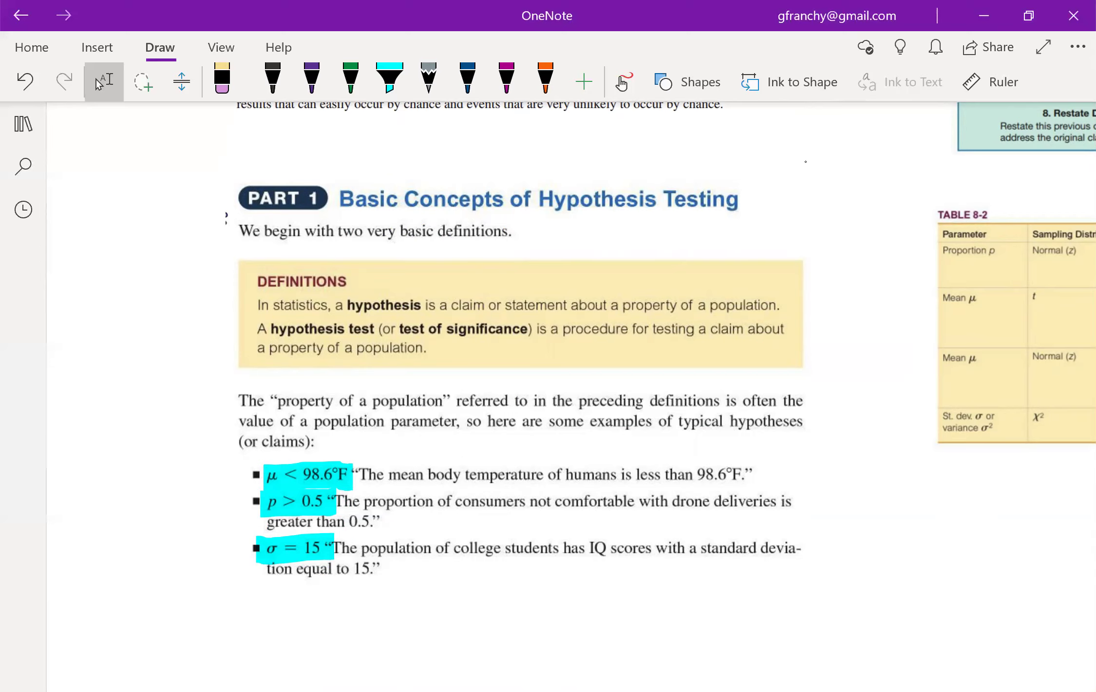
scroll(426, 467, "down", 5)
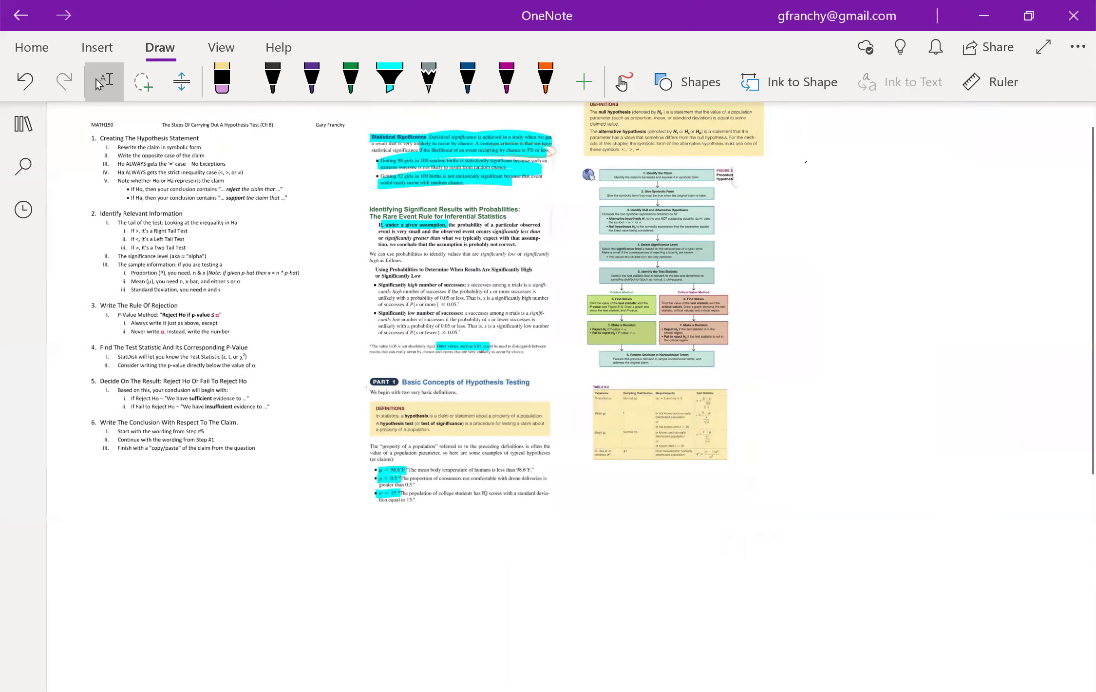
scroll(669, 197, "up", 5)
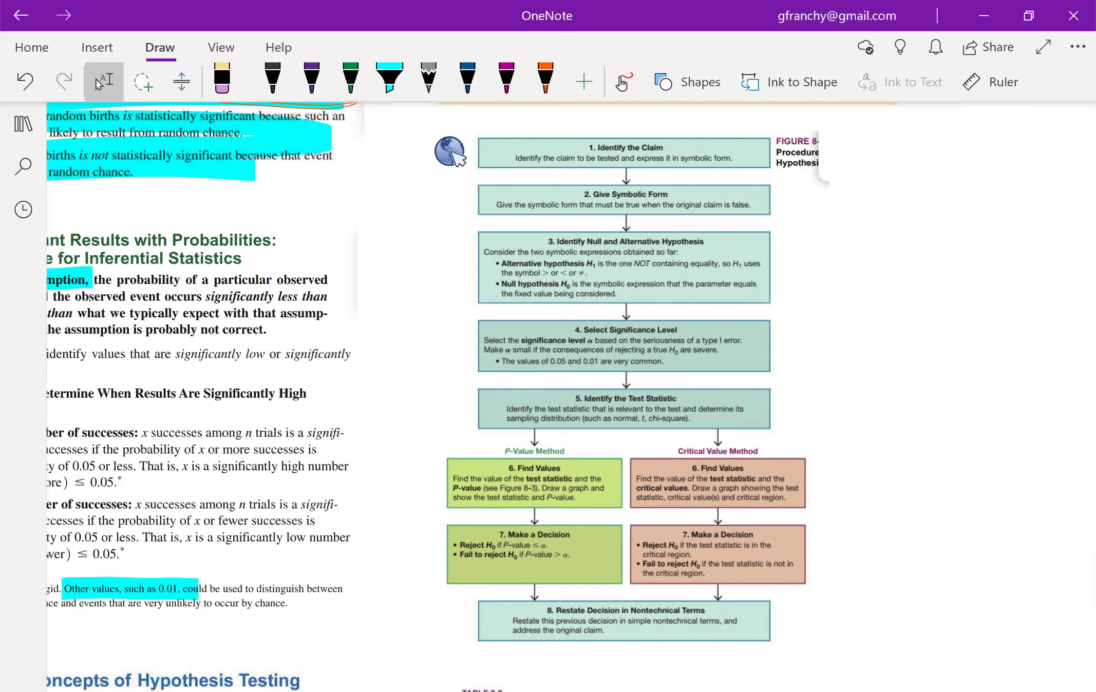
scroll(570, 390, "left", 15)
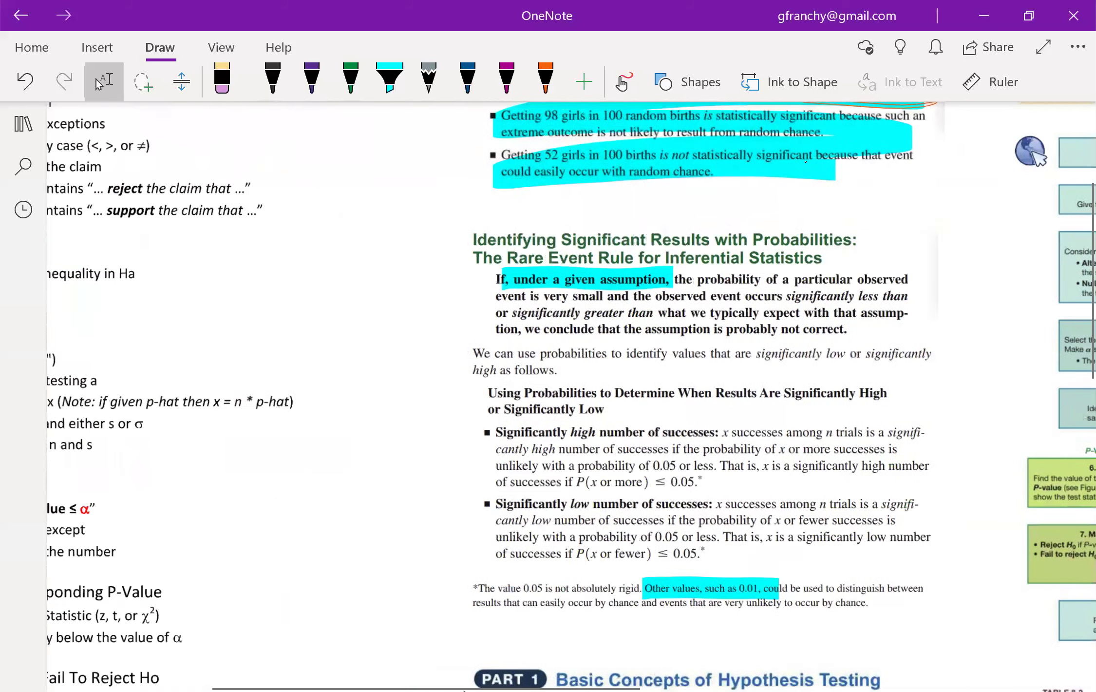
scroll(570, 390, "left", 5)
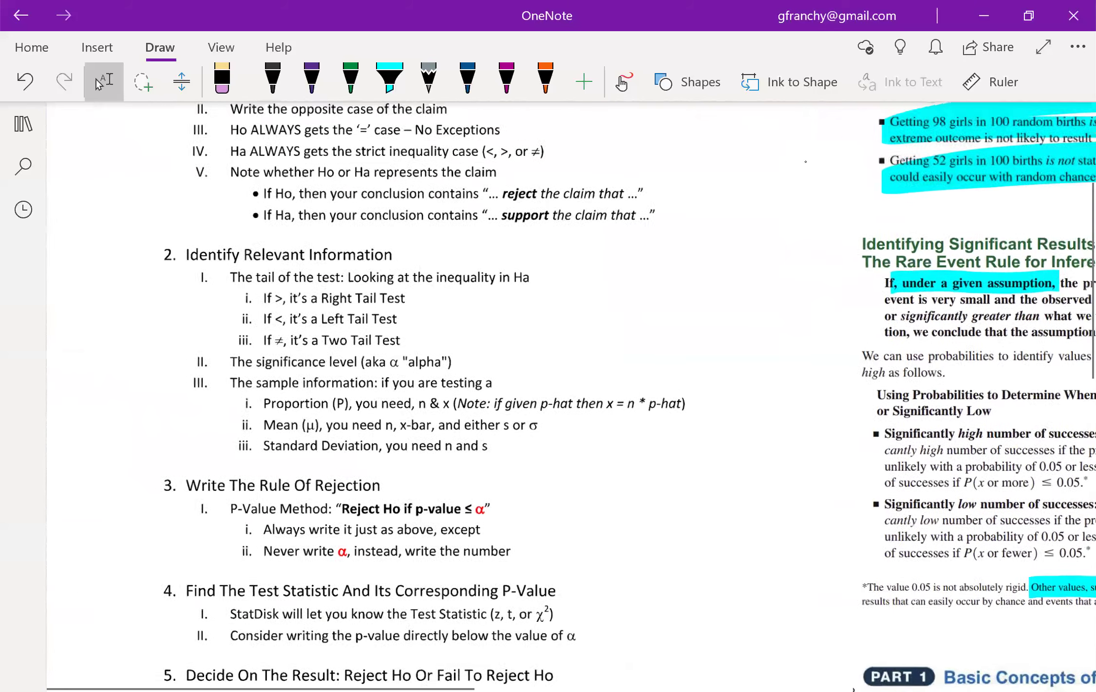
scroll(570, 390, "down", 2)
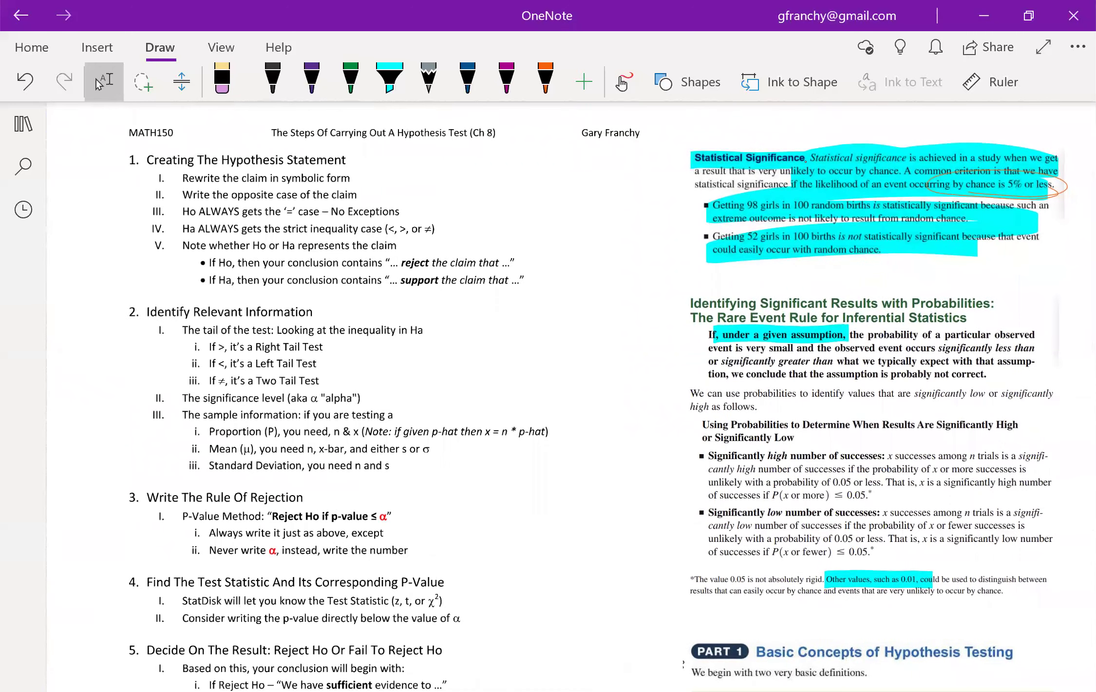
scroll(570, 390, "down", 3)
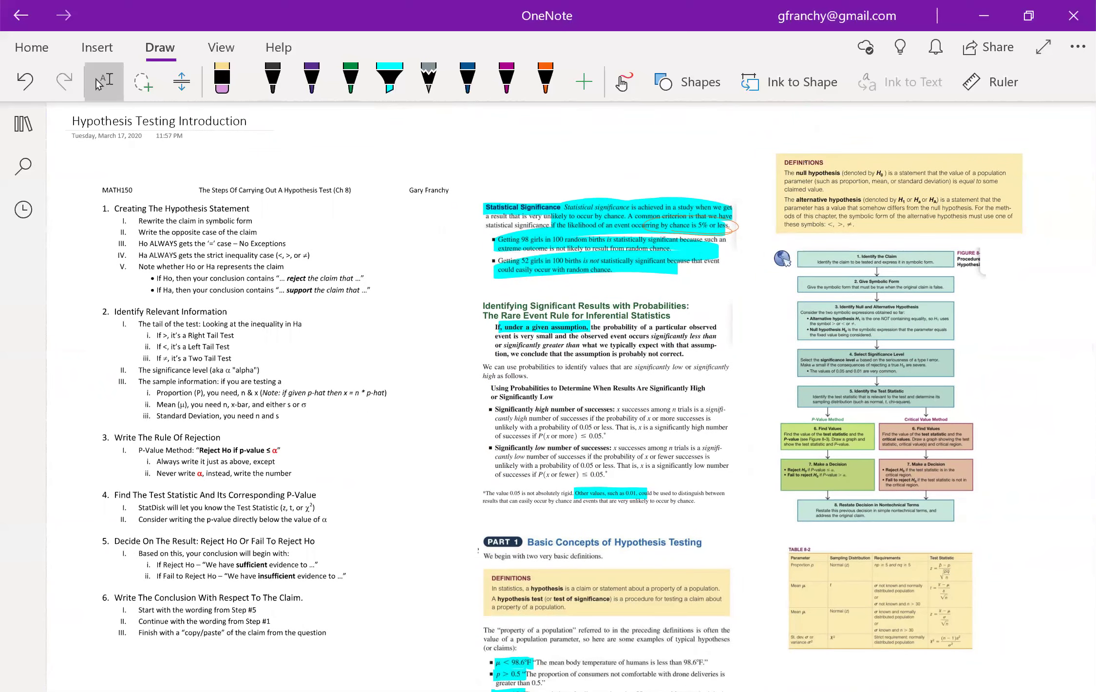
Draw orange loops around flowchart steps 1–3 and the 'Creating The Hypothesis Statement' section
left_click(545, 81)
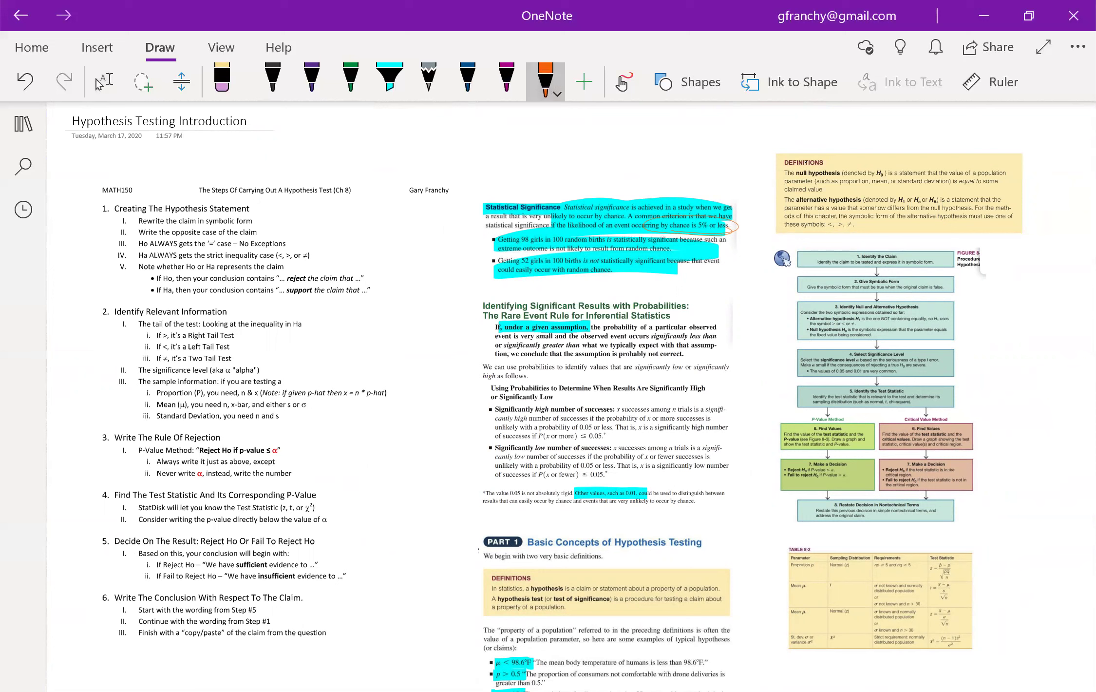
mouse_move(985, 292)
left_mouse_down()
mouse_move(867, 234)
mouse_move(769, 295)
mouse_move(794, 341)
mouse_move(882, 346)
mouse_move(992, 273)
mouse_move(865, 236)
mouse_move(787, 278)
left_mouse_up()
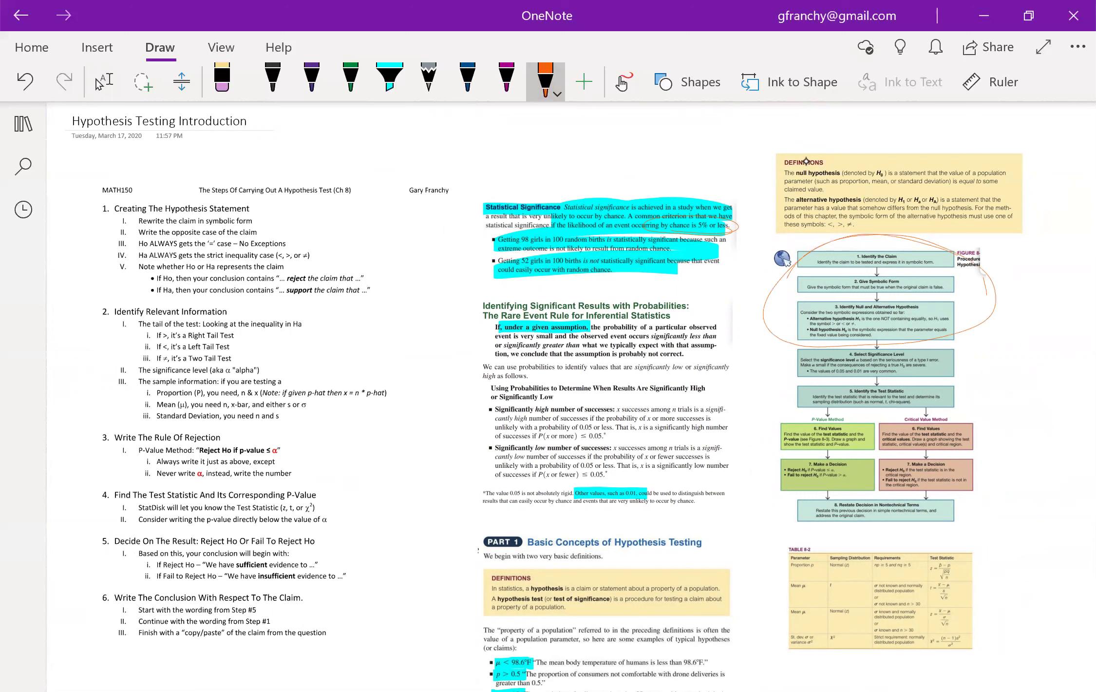
mouse_move(378, 183)
left_mouse_down()
mouse_move(228, 158)
mouse_move(79, 255)
mouse_move(176, 304)
mouse_move(383, 301)
mouse_move(426, 216)
mouse_move(243, 158)
mouse_move(159, 196)
left_mouse_up()
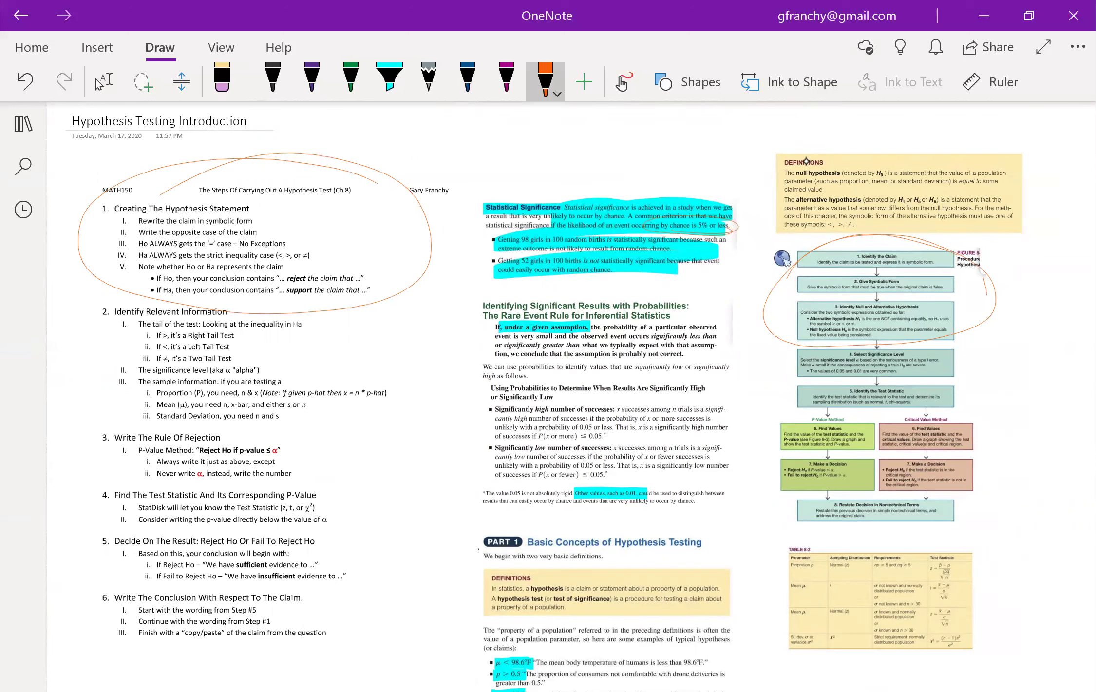
Loop purple ink around flowchart steps 6–7 and notes items 3–4
left_click(507, 78)
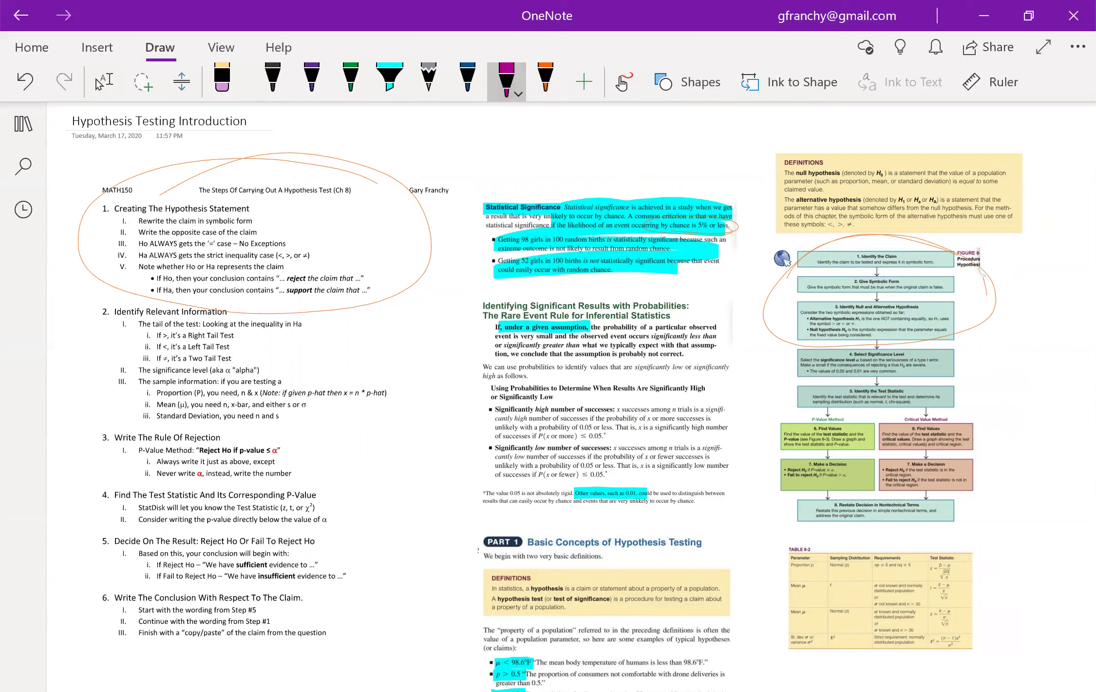
mouse_move(999, 412)
left_mouse_down()
mouse_move(927, 409)
mouse_move(752, 437)
mouse_move(860, 498)
mouse_move(1006, 481)
mouse_move(947, 410)
left_mouse_up()
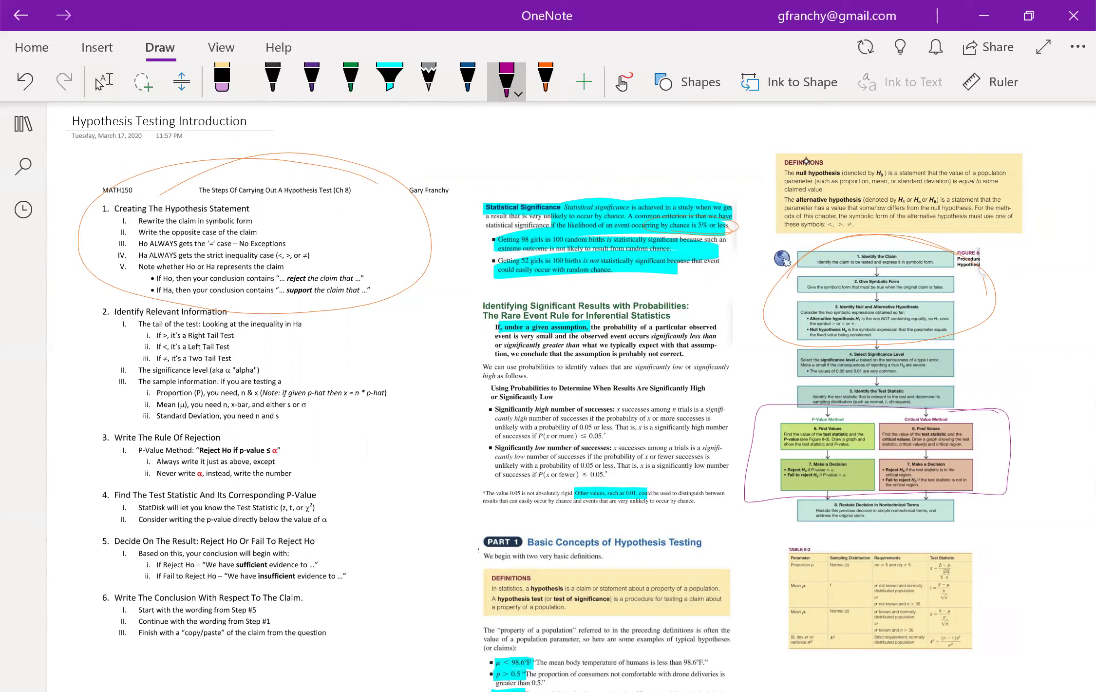
mouse_move(334, 421)
left_mouse_down()
mouse_move(124, 420)
mouse_move(72, 533)
mouse_move(351, 528)
mouse_move(288, 414)
left_mouse_up()
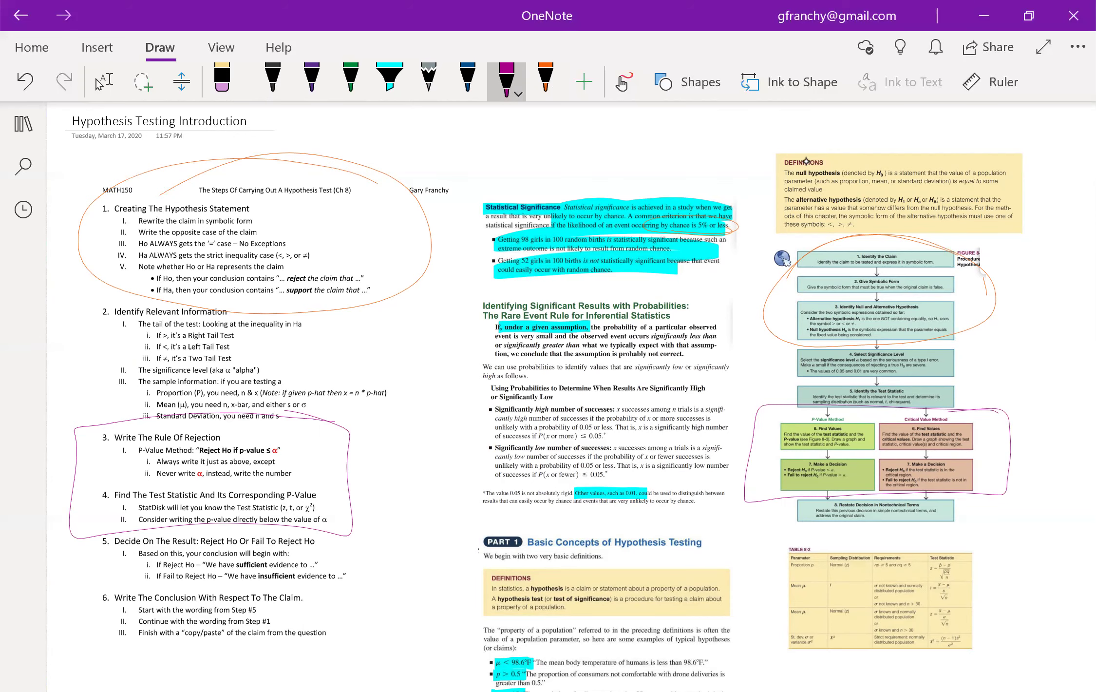
scroll(807, 161, "down", 1)
key("Escape")
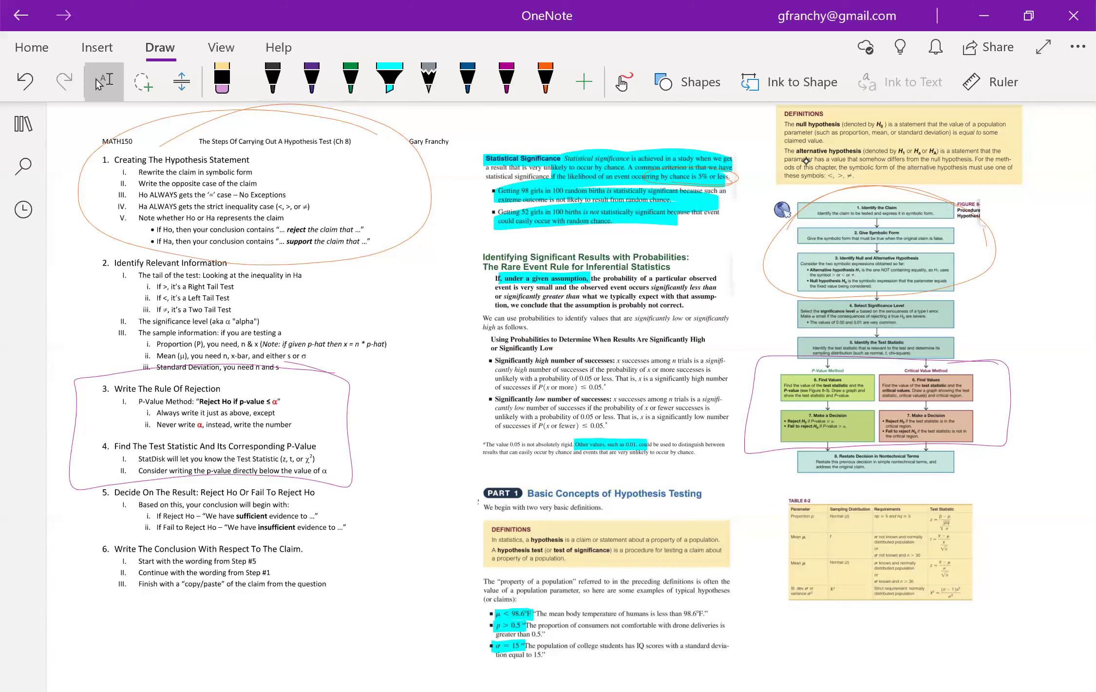
Switch to green ink and undo the accidental change that squashed the notes picture
left_click(351, 78)
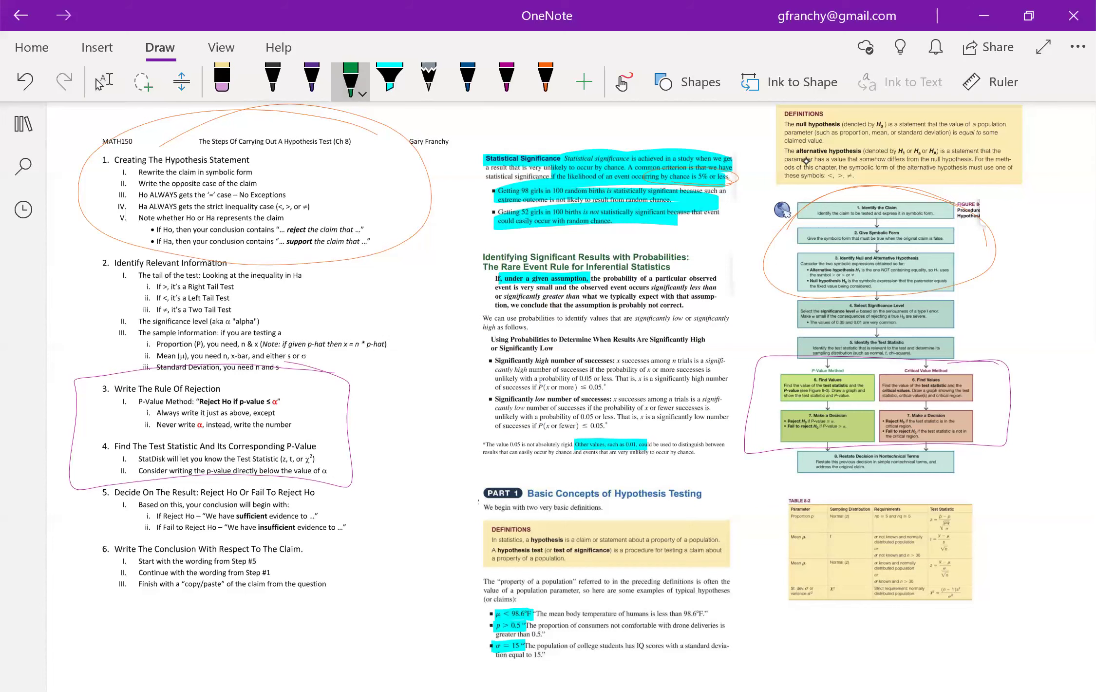
left_click_drag(351, 131, 394, 154)
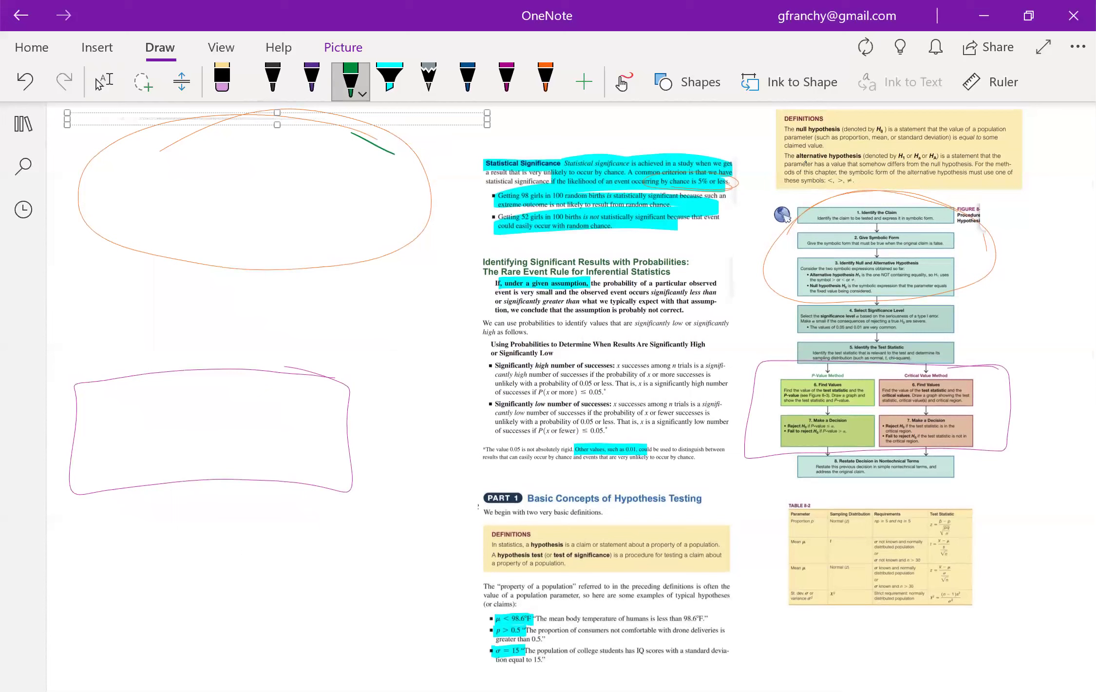
left_click(351, 78)
key("Escape")
key("ctrl+z")
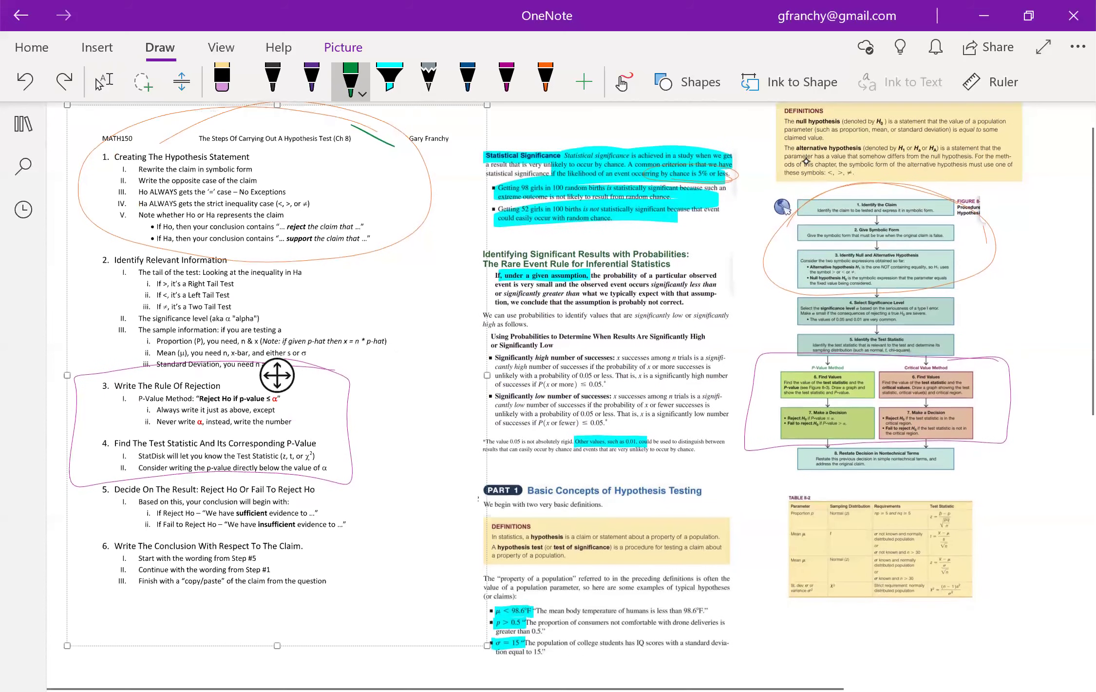
Draw a green ink outline around the entire typed notes column
left_click(350, 79)
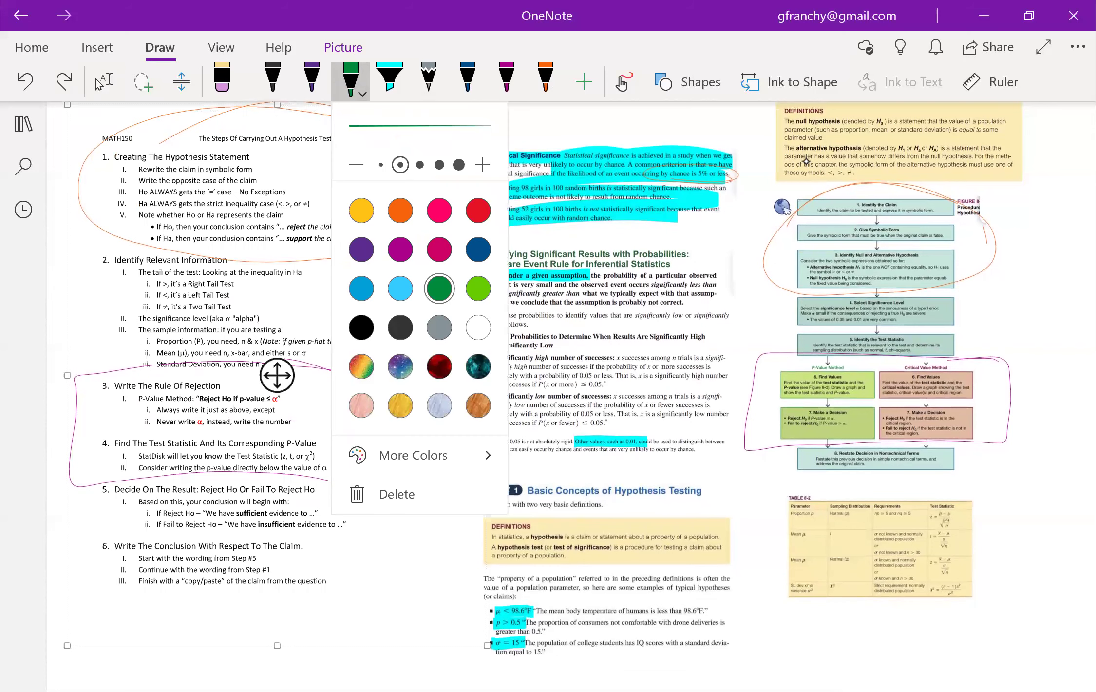
key("Escape")
mouse_move(503, 117)
left_mouse_down()
mouse_move(515, 252)
mouse_move(508, 570)
mouse_move(295, 646)
mouse_move(113, 615)
mouse_move(78, 233)
mouse_move(239, 111)
mouse_move(477, 118)
left_mouse_up()
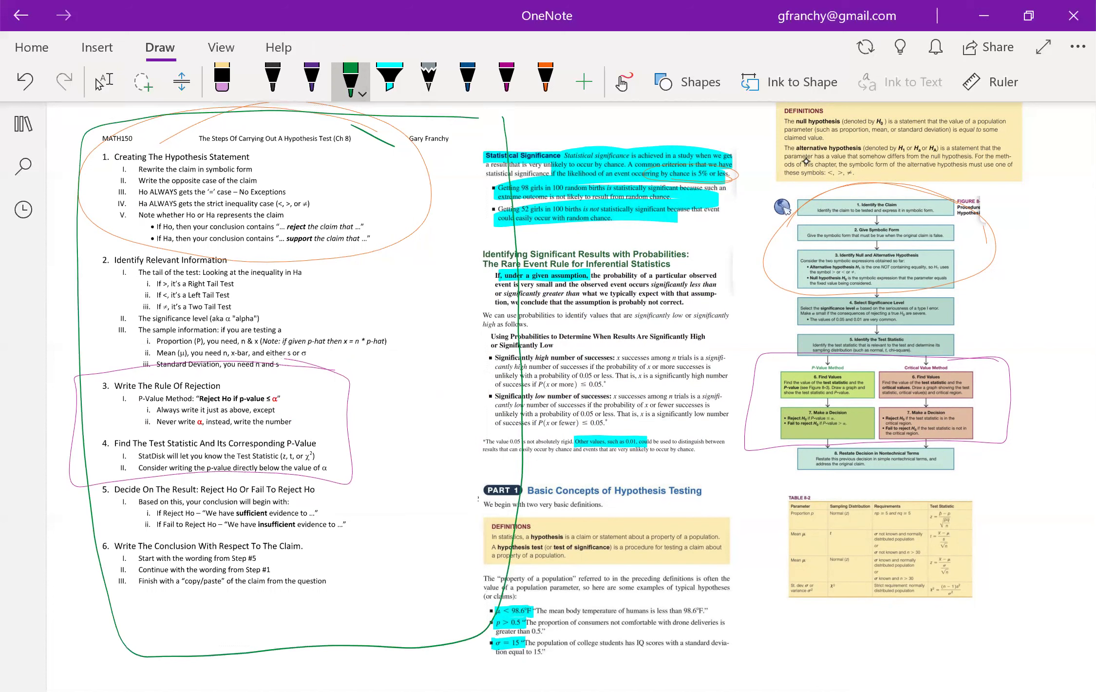